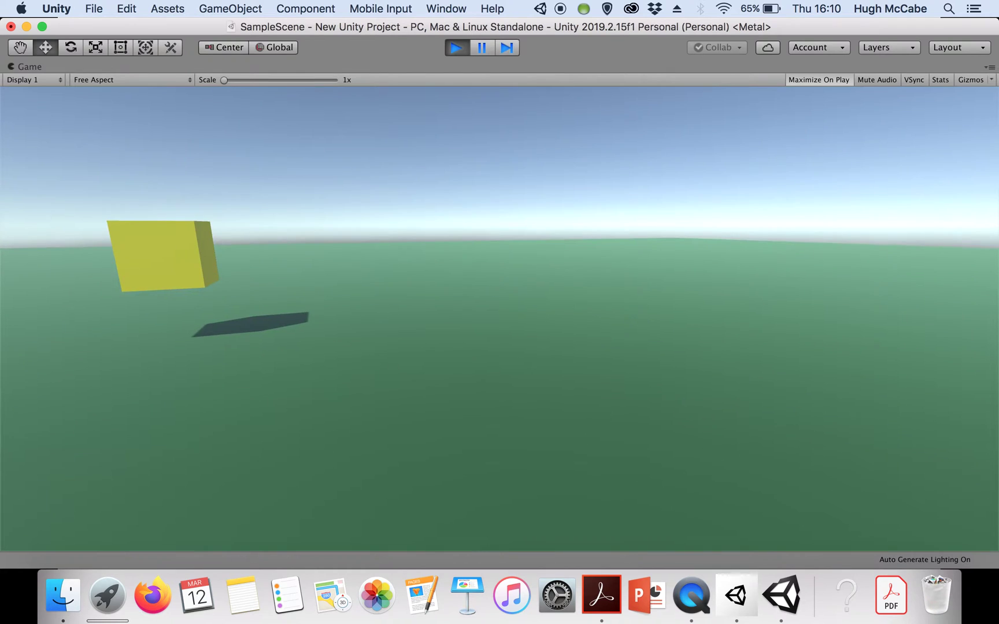
Walk through the running scene among the yellow cubes in first person, and exit Play mode.
key(w)
key(w)
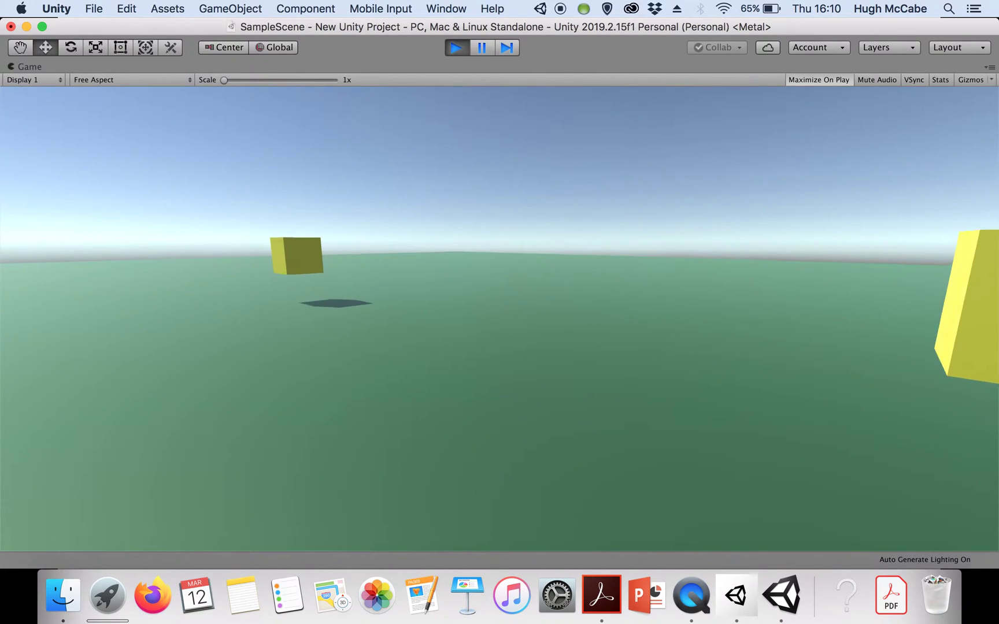
key(w)
key(w)
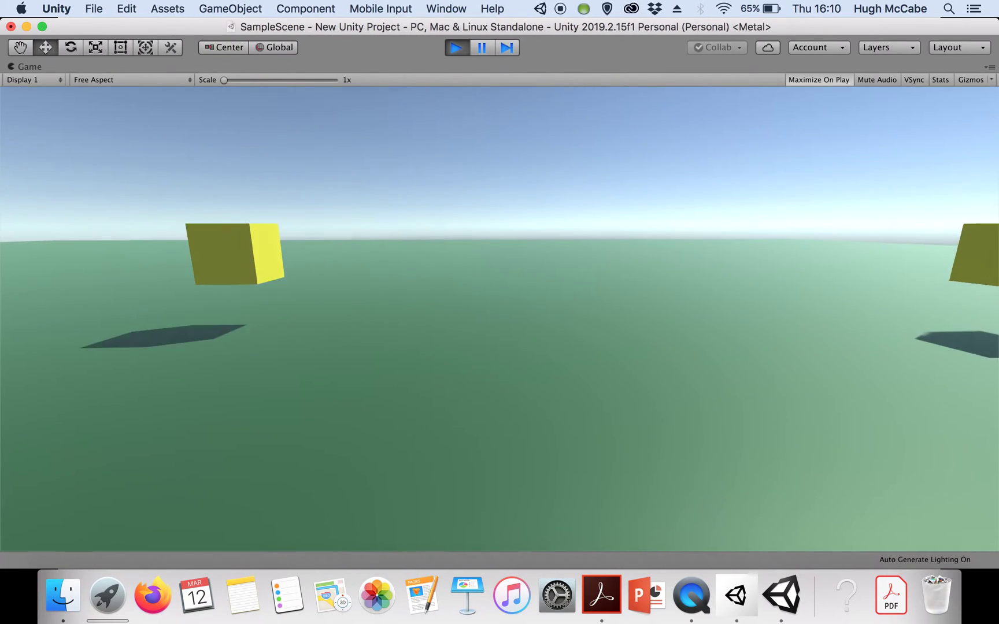
key(s)
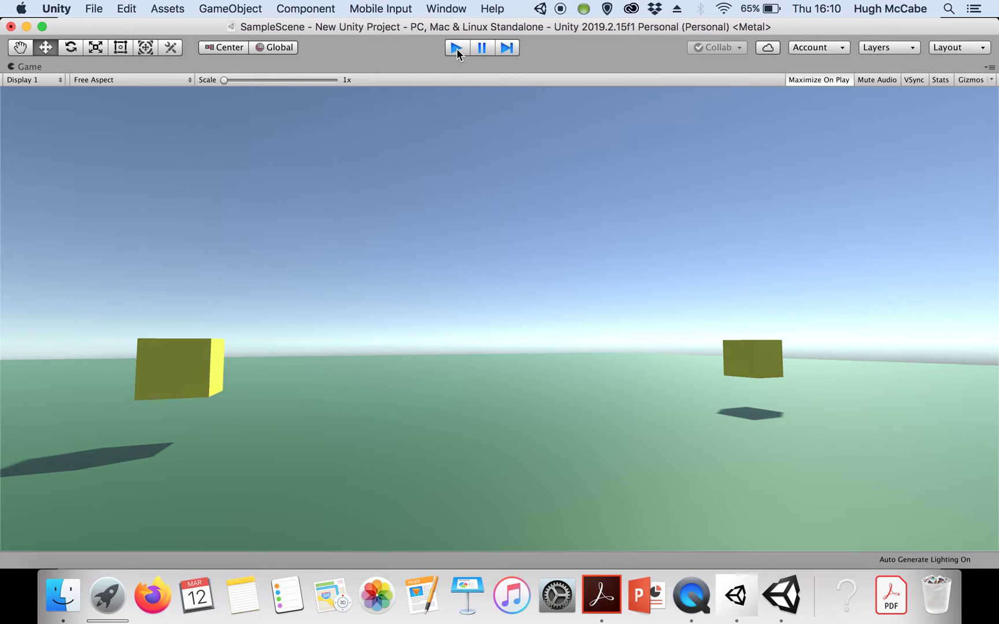
click(457, 49)
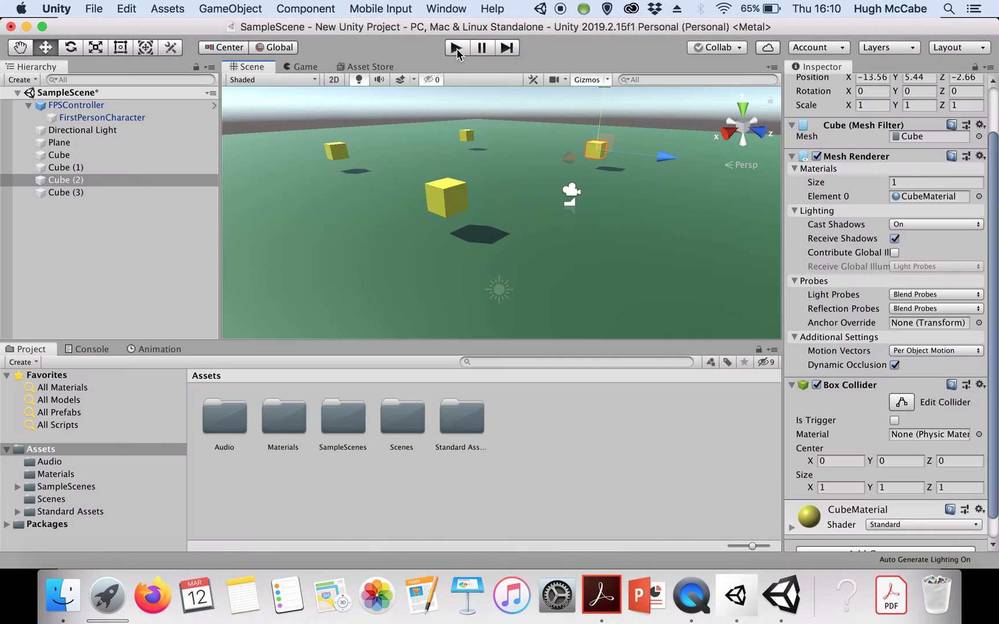
Add an Audio Source component to Cube (2) and bring its settings into view.
click(467, 137)
click(601, 155)
scroll(994, 291, down, 2)
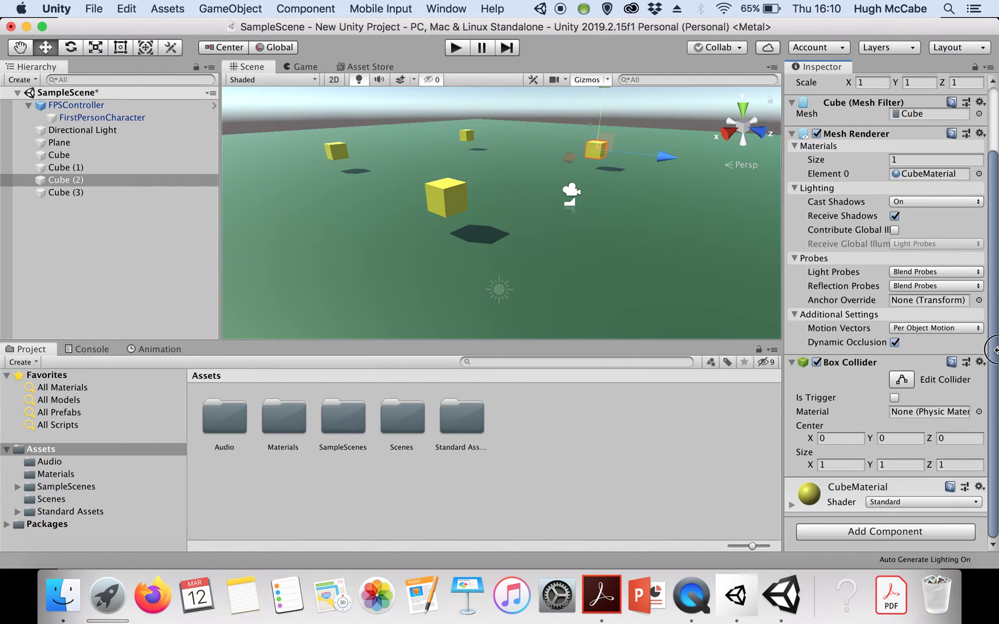
click(897, 532)
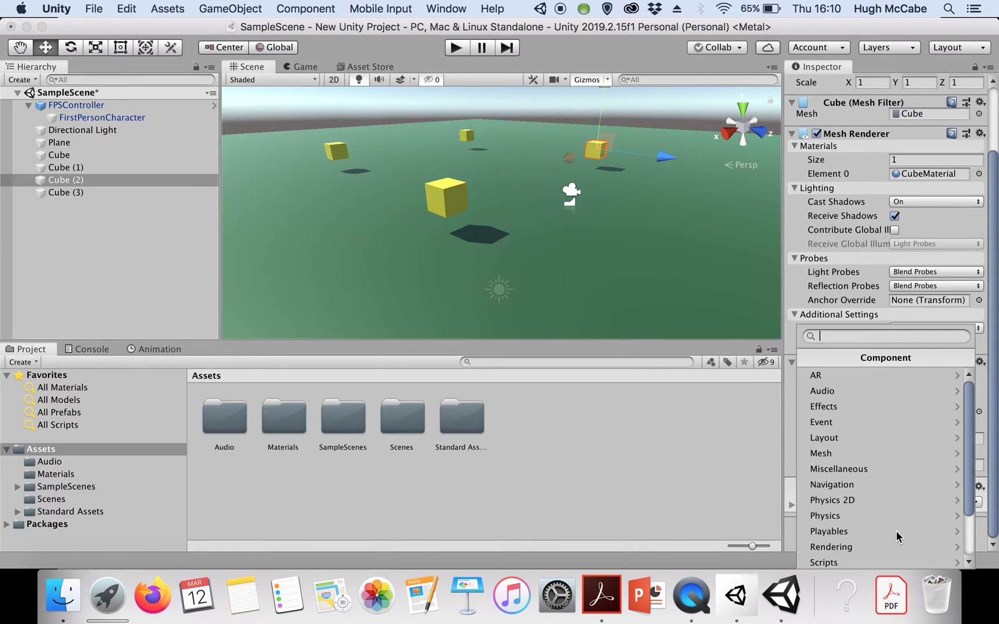
click(825, 394)
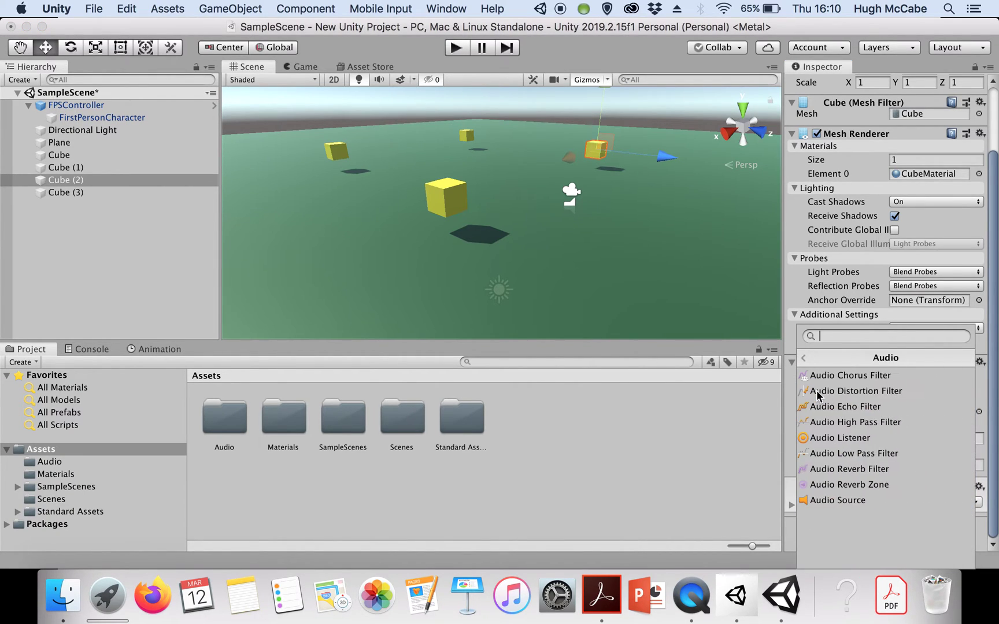
click(847, 499)
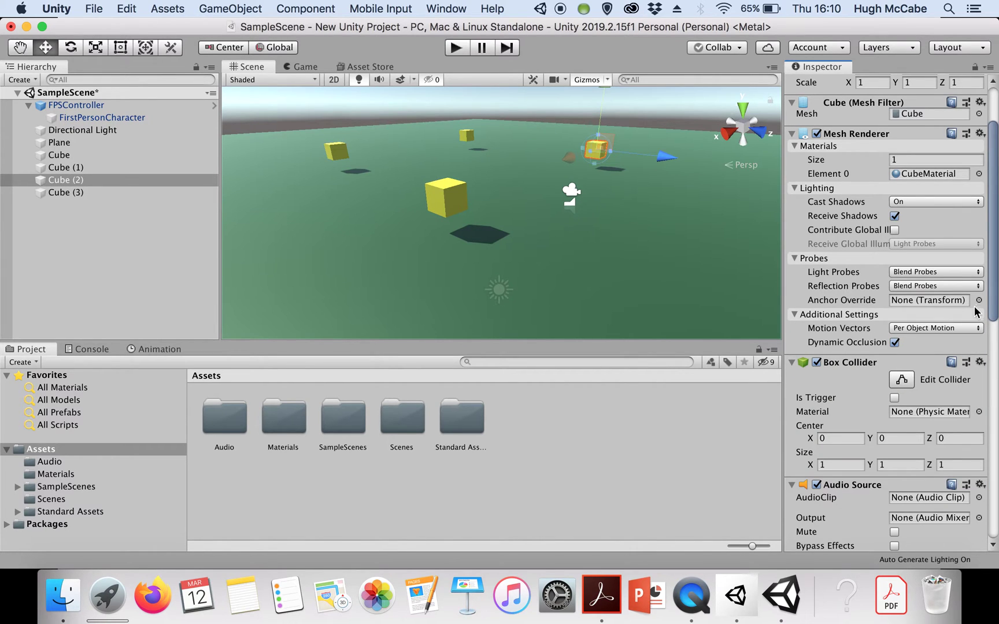
drag(994, 286, 995, 417)
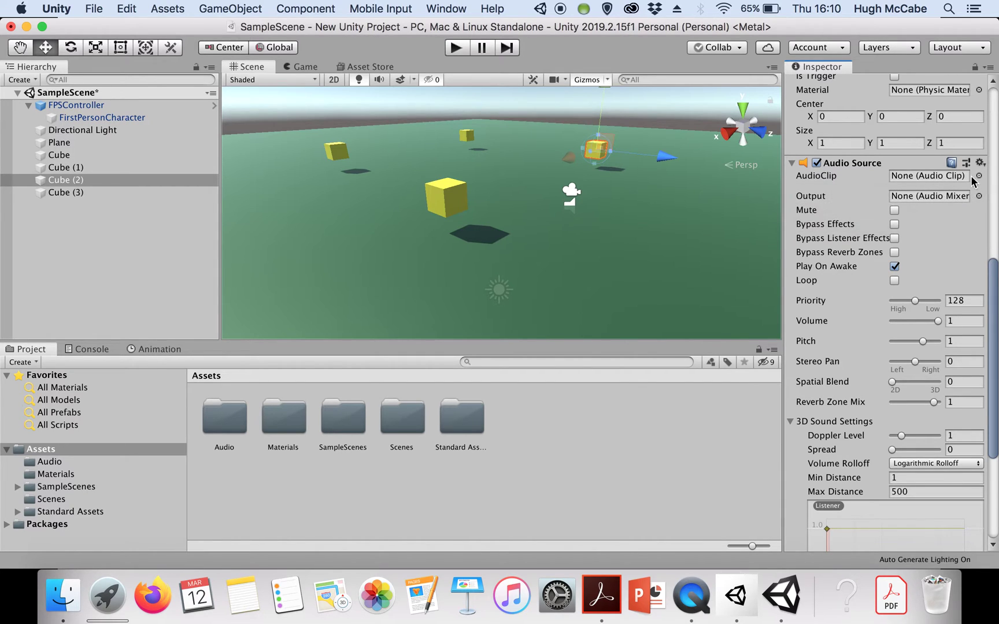
Inspect the project's Audio folder and the dialog for importing a new asset, cancel the import, and return to the Assets folder.
click(572, 468)
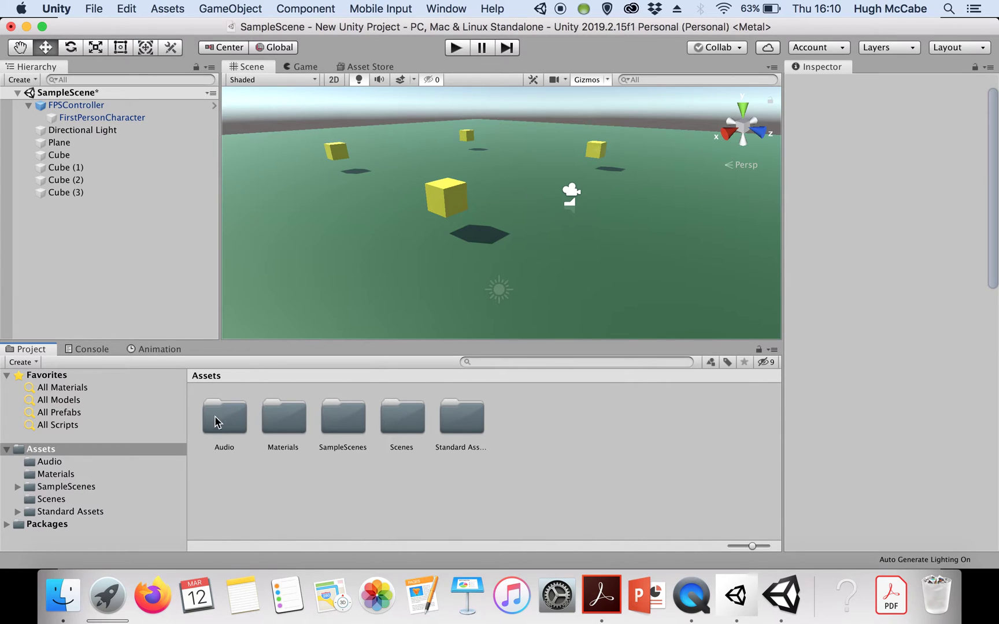
double_click(231, 430)
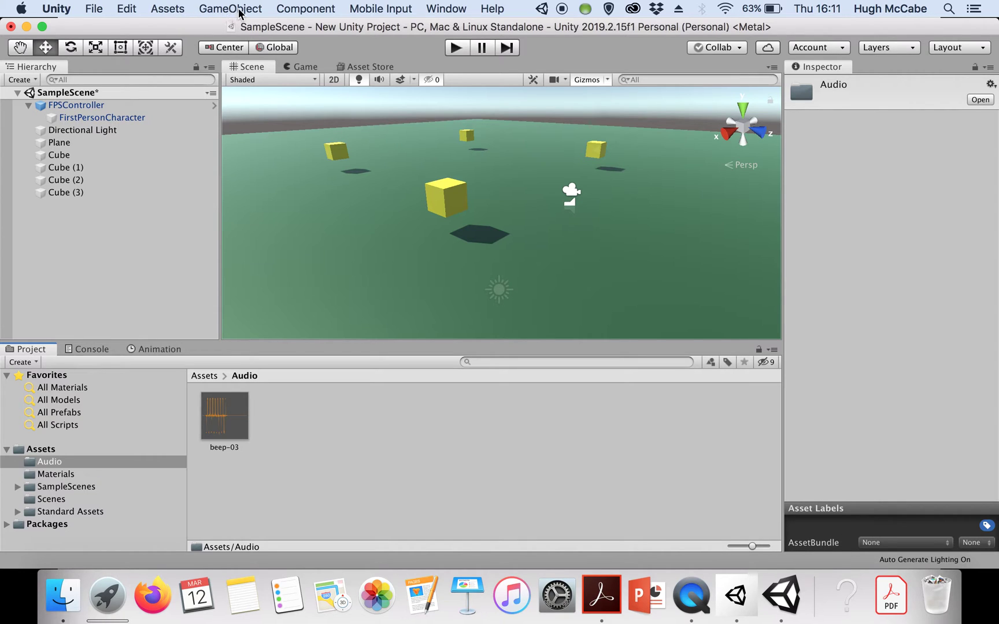
click(172, 11)
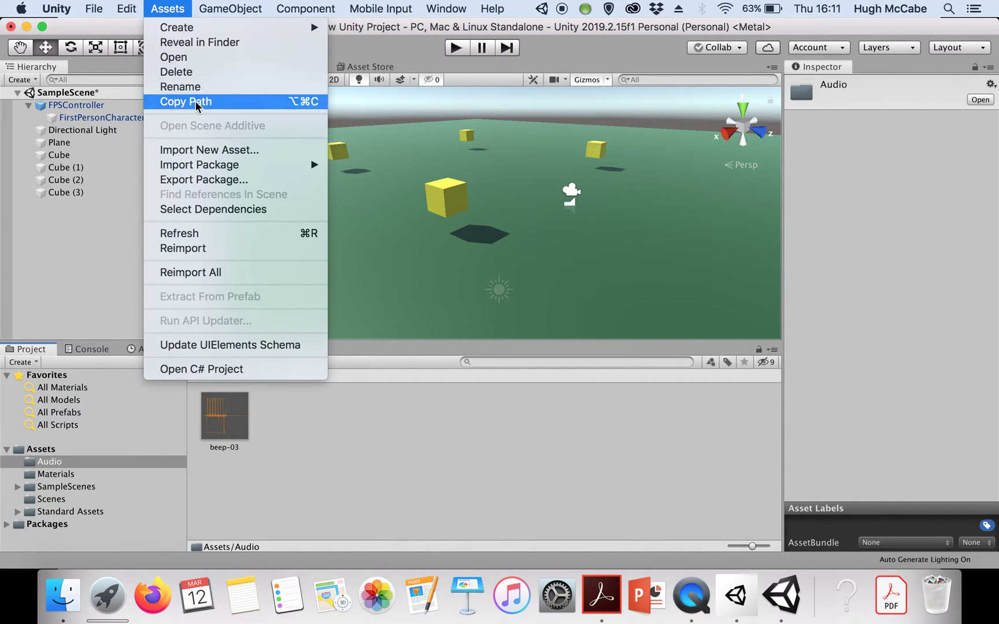
click(218, 150)
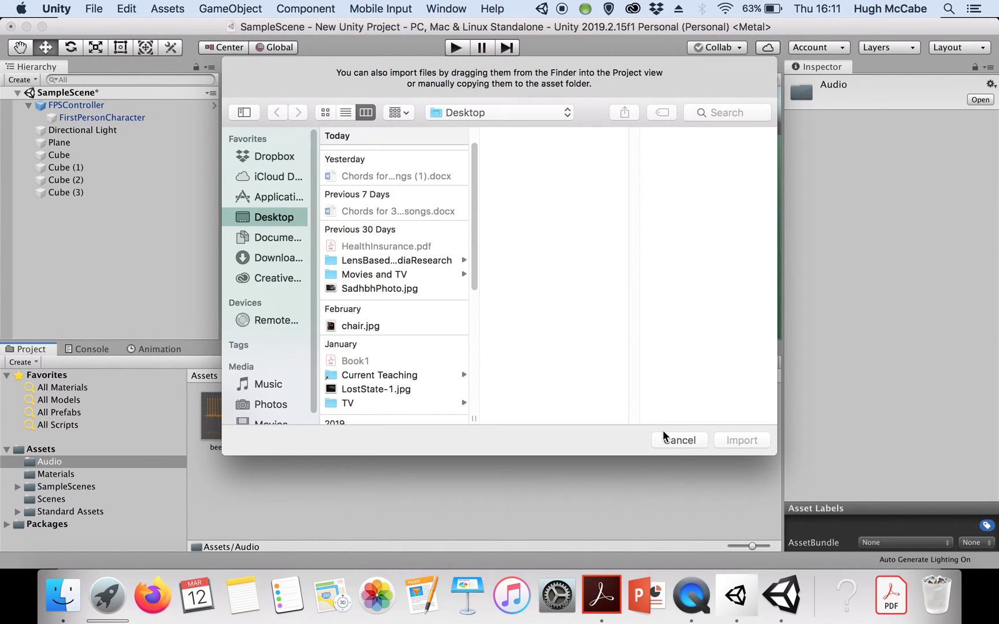
click(678, 441)
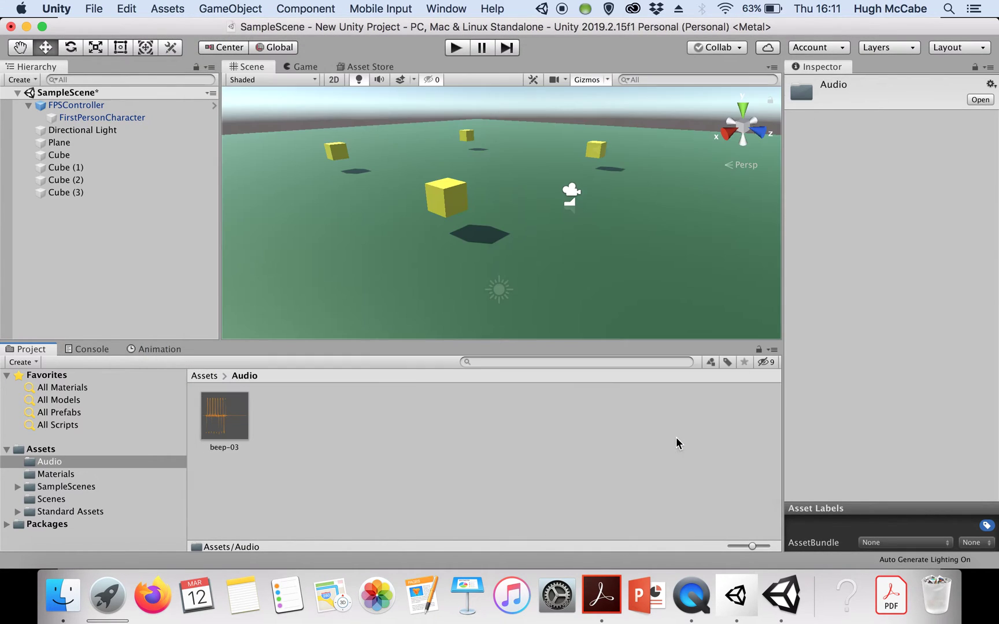
click(202, 375)
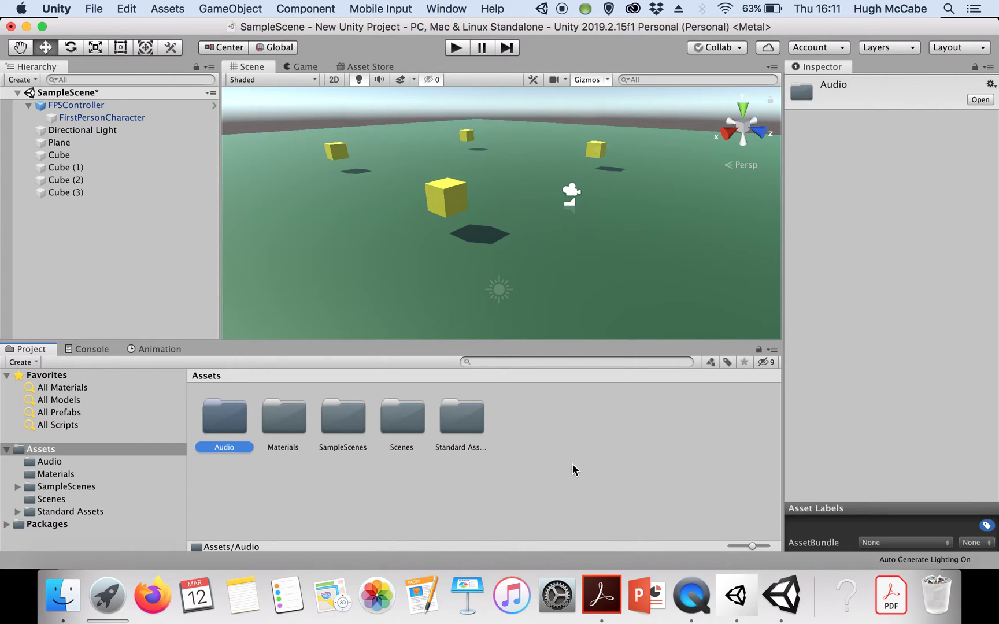
click(602, 470)
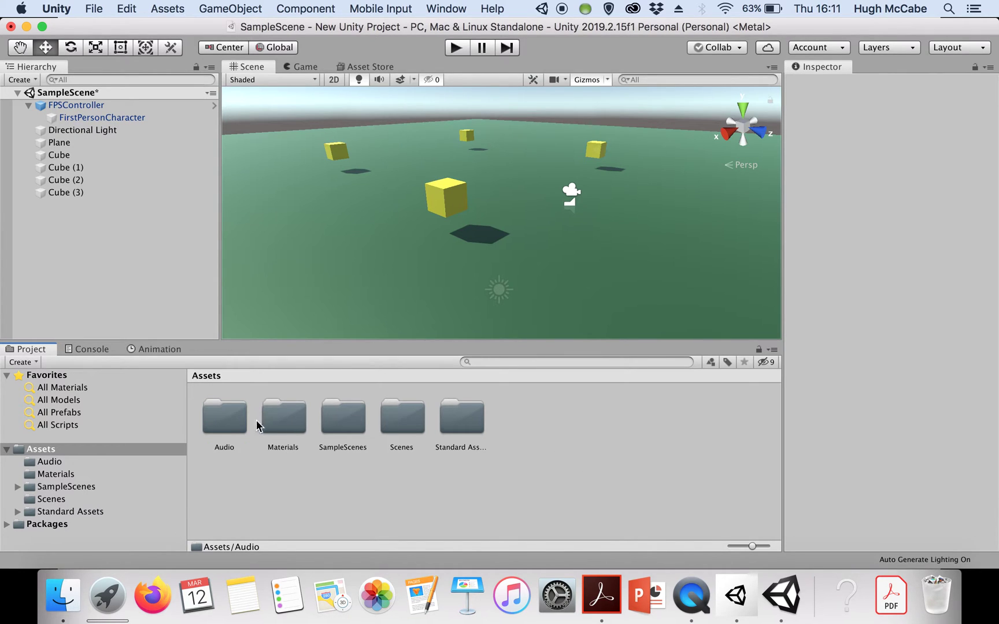
Assign the beep-03 audio clip to Cube (2)'s Audio Source and enable Loop.
click(597, 152)
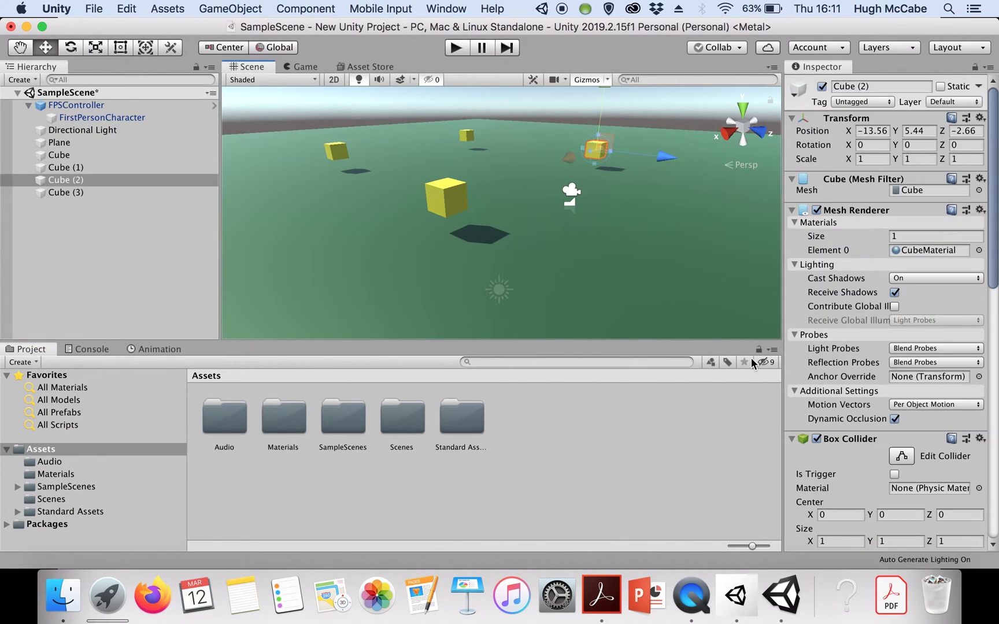
drag(992, 271, 991, 531)
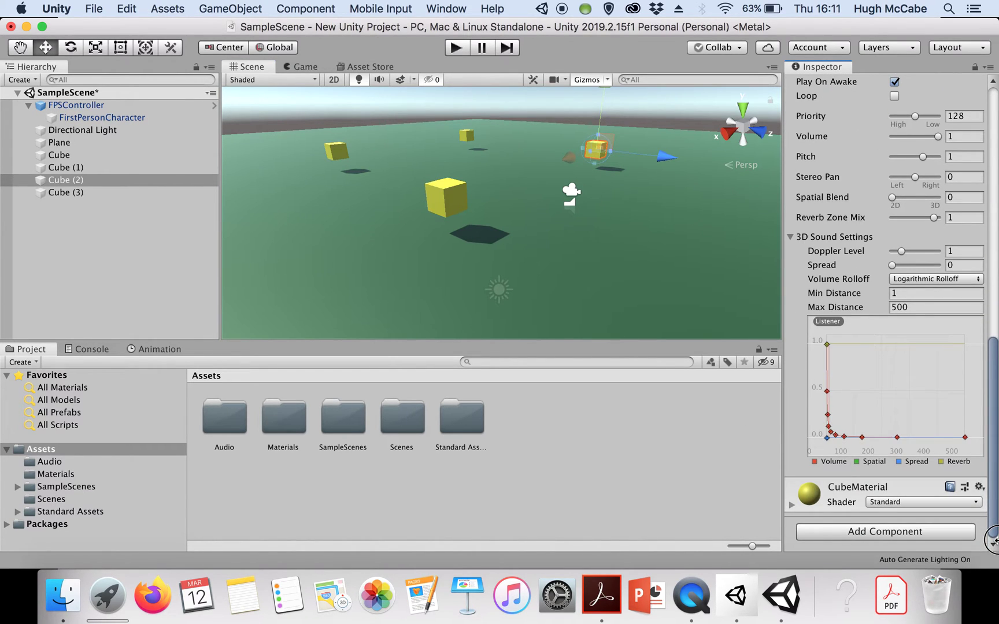
drag(992, 490, 992, 387)
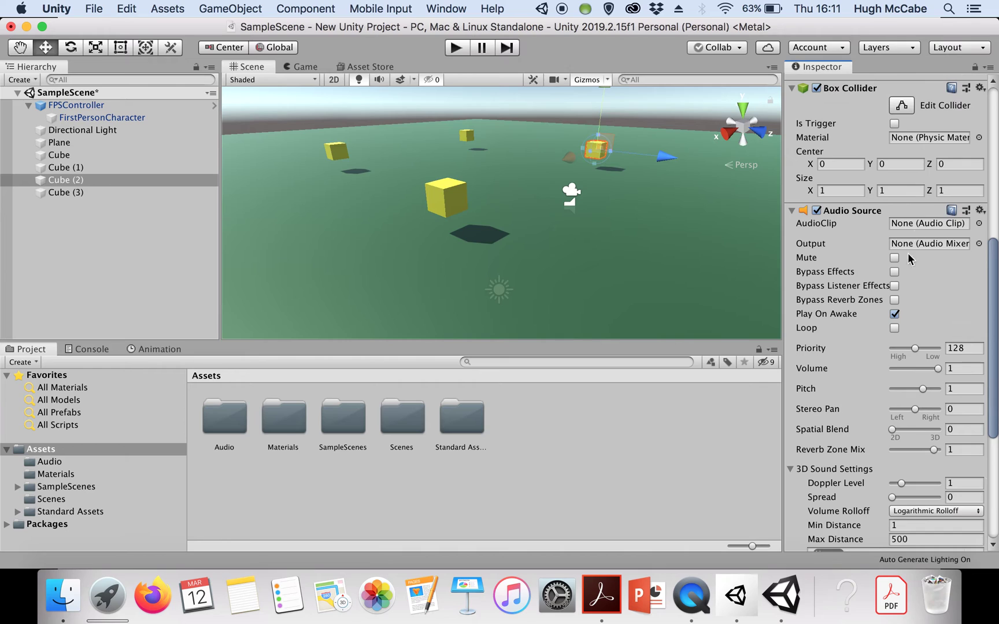
click(979, 224)
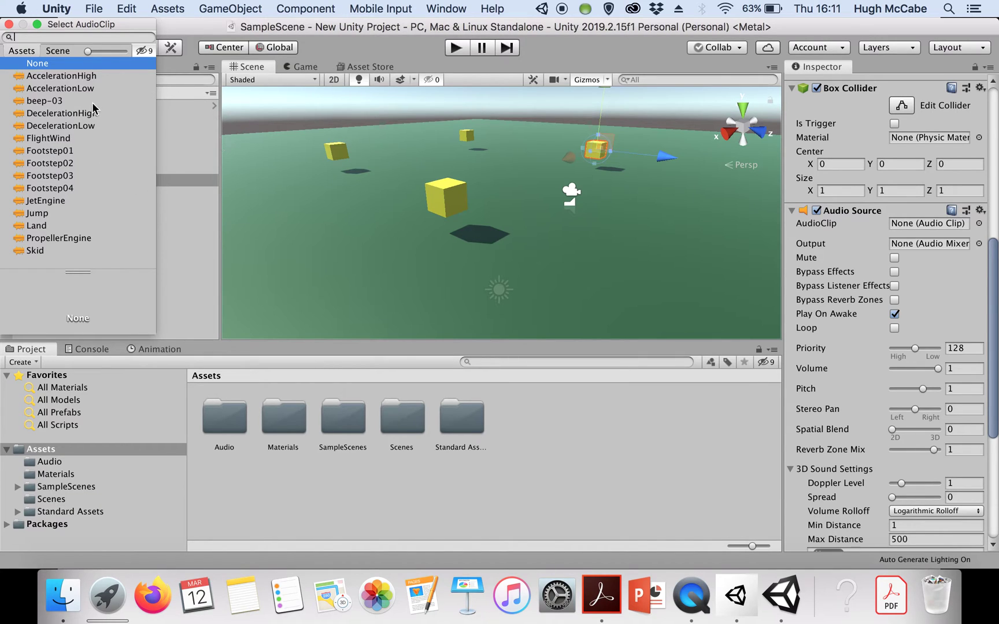
click(46, 101)
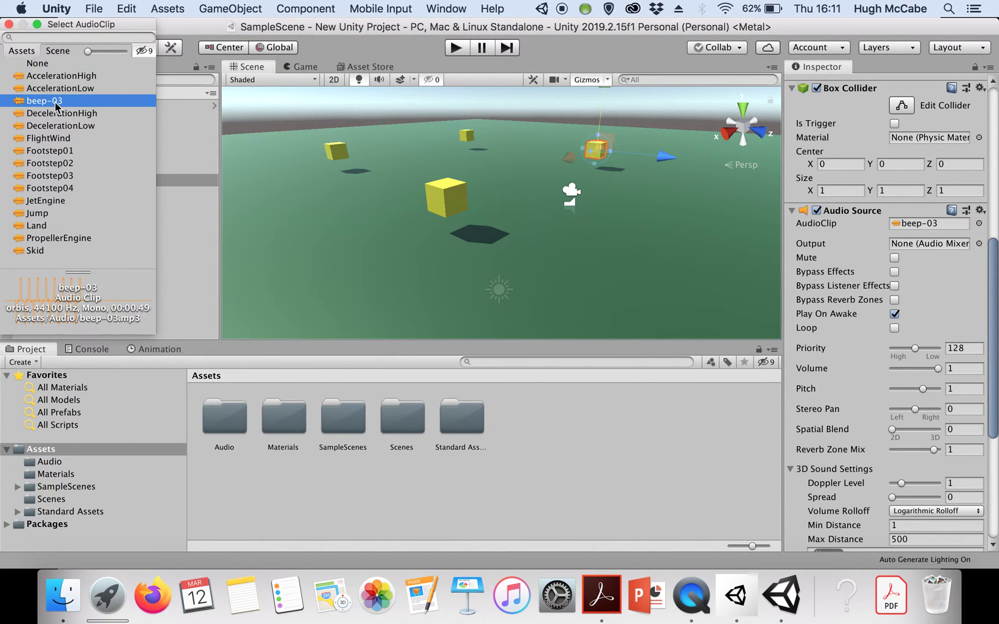
click(8, 26)
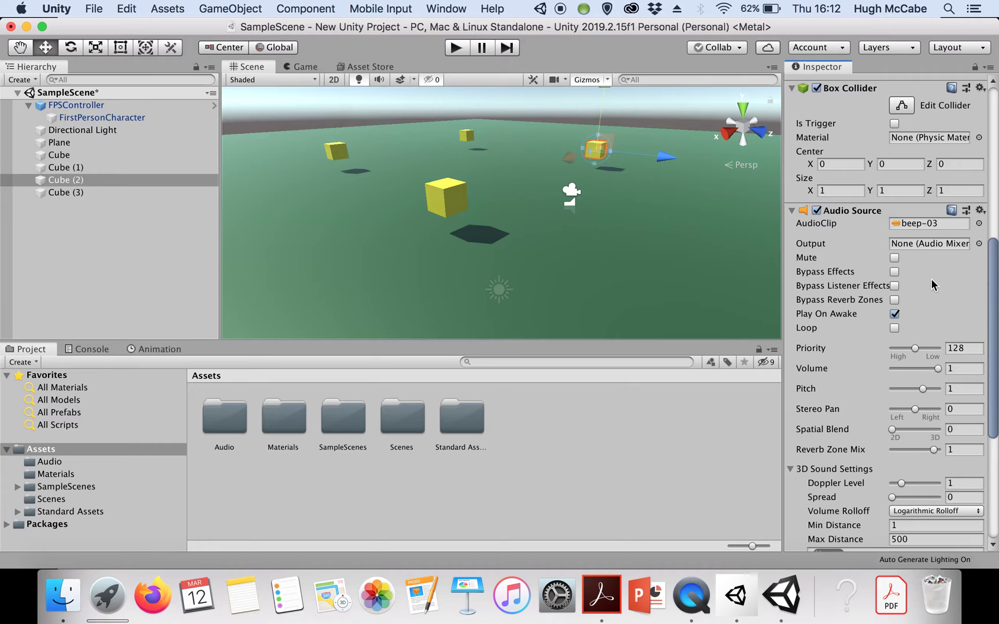
click(915, 315)
click(894, 329)
Run the scene, walk forward past the cubes to listen to the looping sound, and exit Play mode.
click(455, 49)
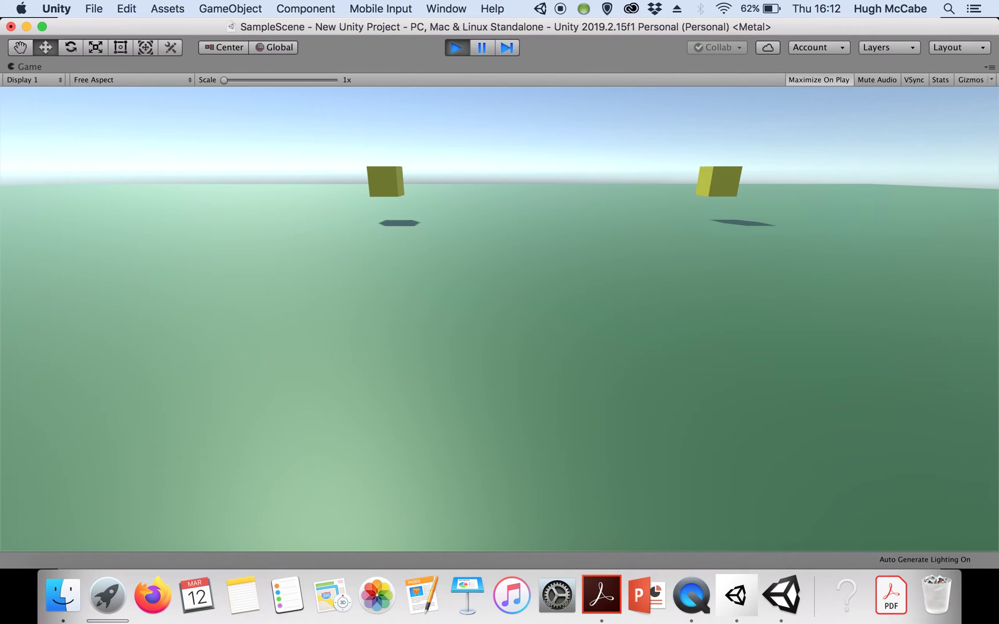
key(w)
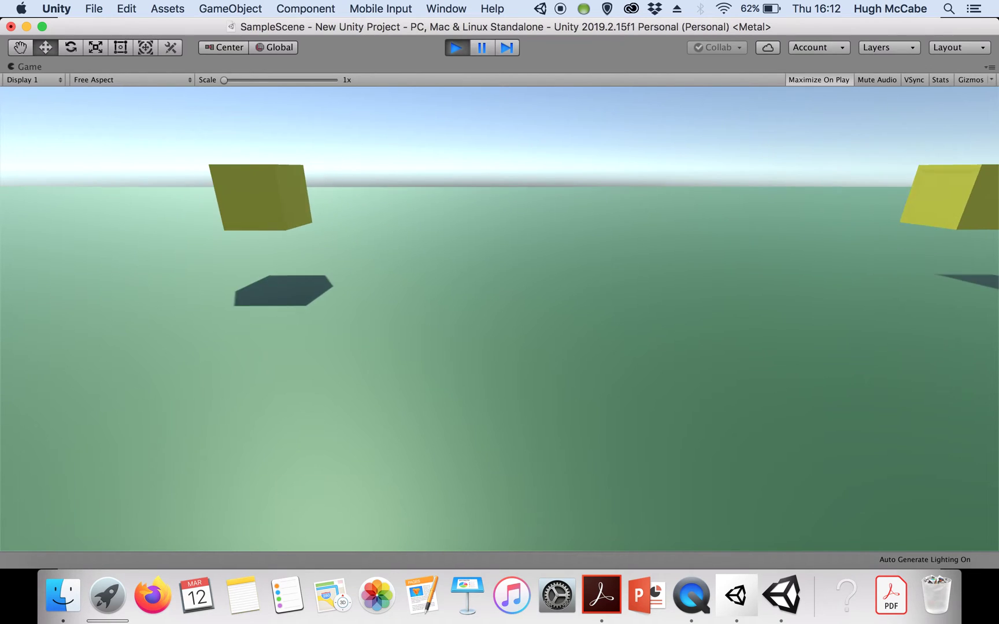
key(w)
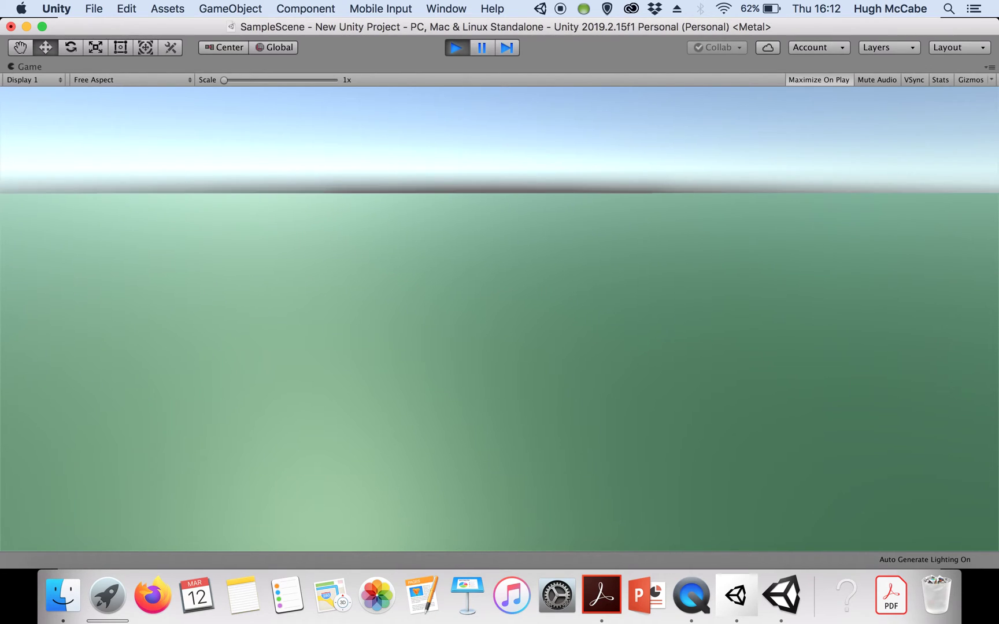
key(w)
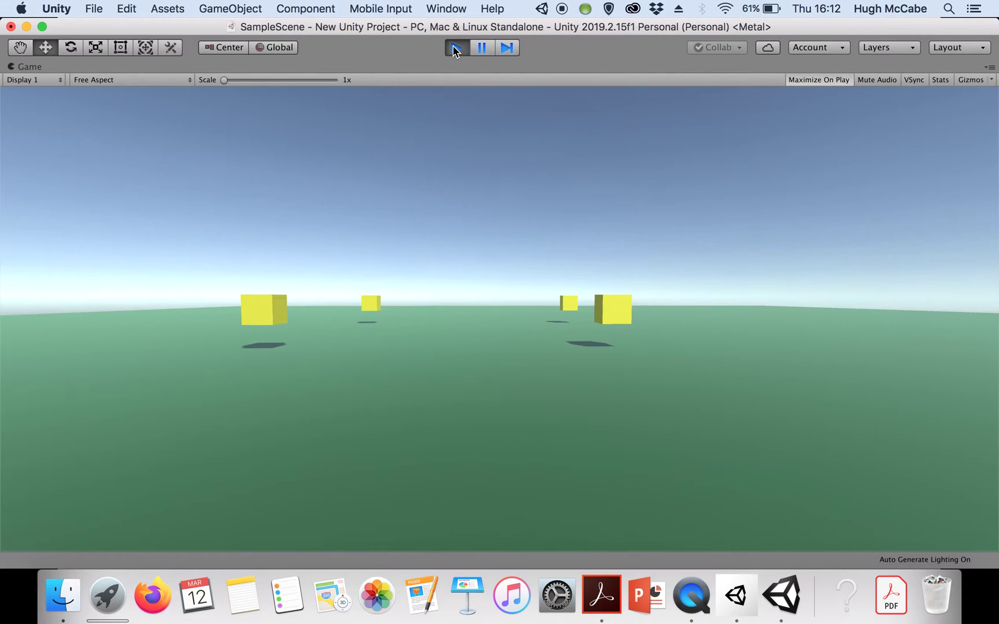
click(454, 48)
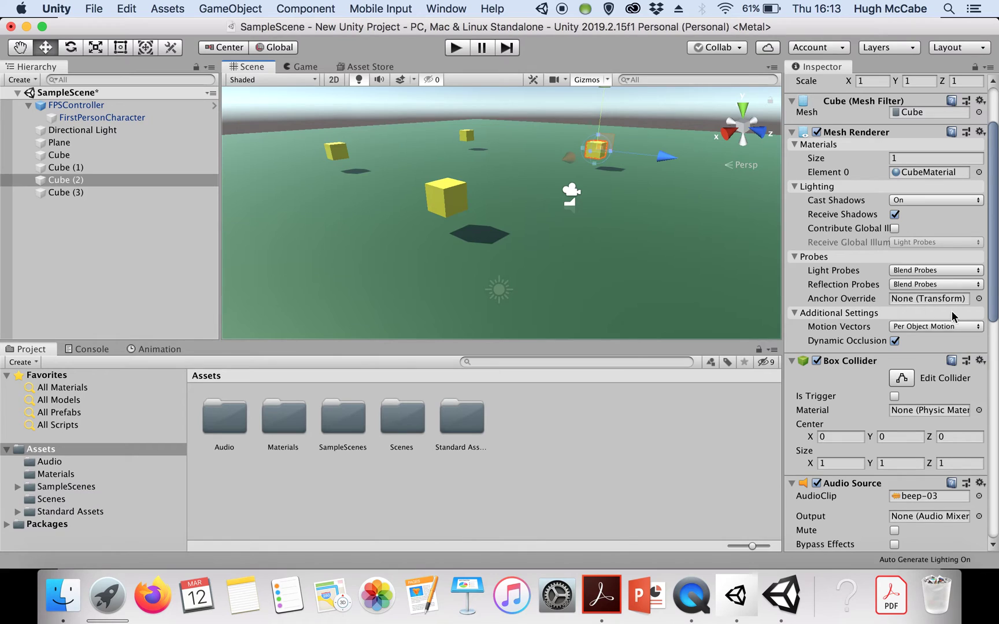
Review Cube (2)'s Audio Source settings, switch to the Adobe Acrobat slides, and advance to the 3D Sound slide.
scroll(977, 293, down, 5)
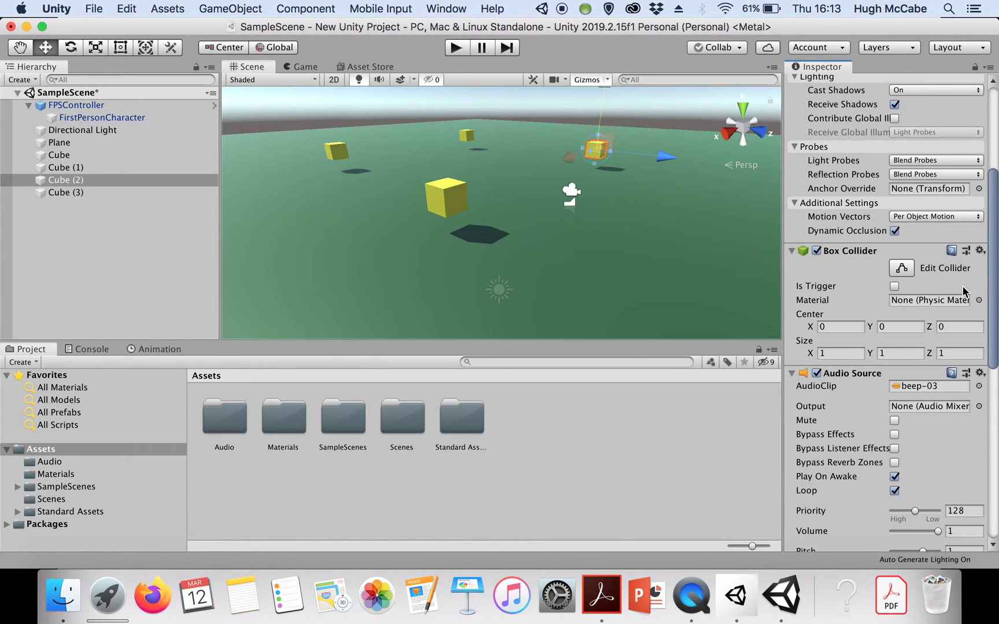
key(super+Tab)
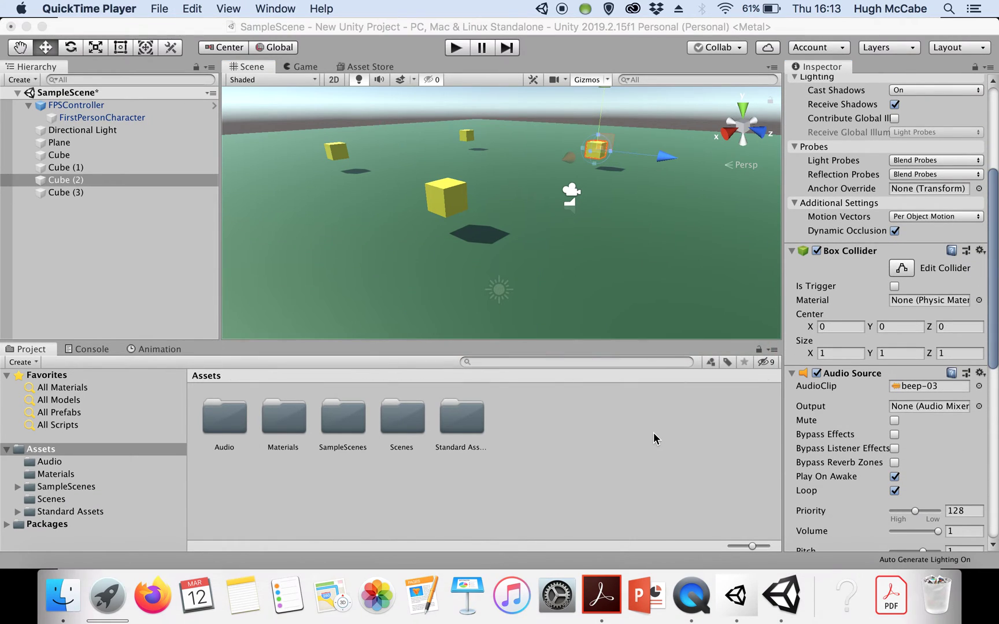
key(super+Tab)
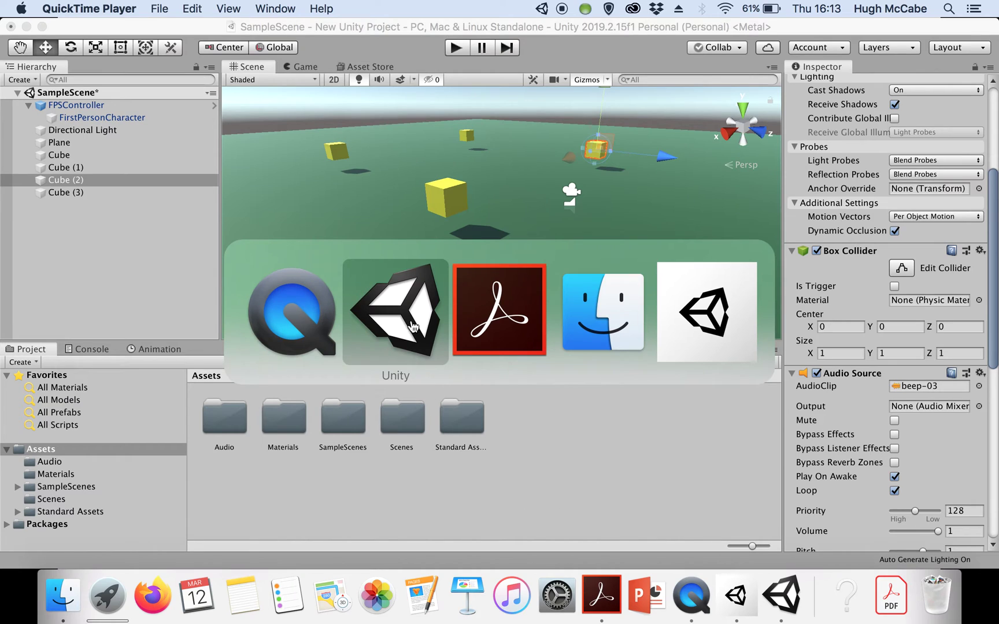
click(505, 319)
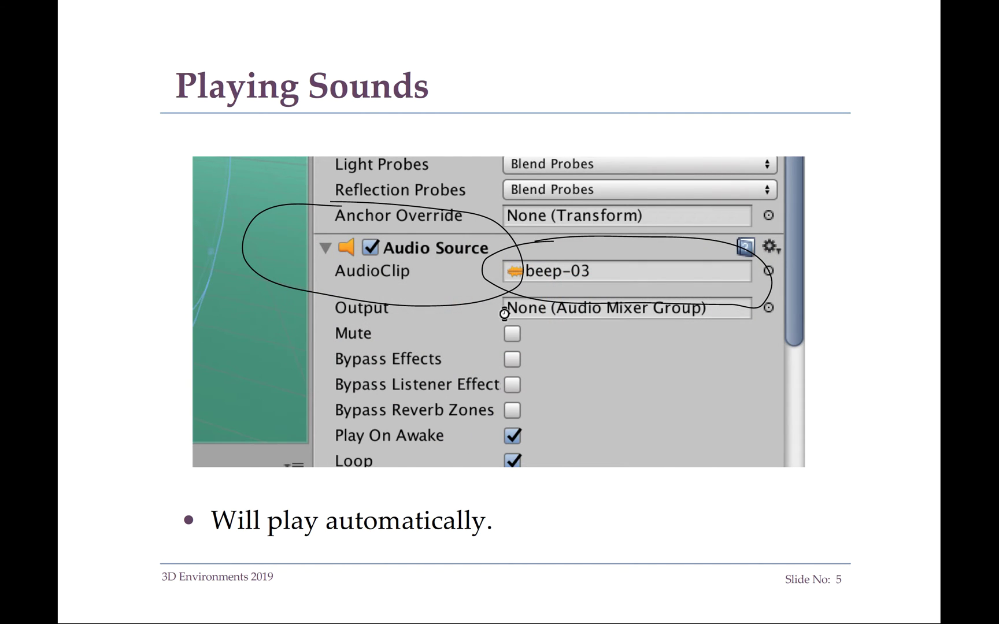
click(504, 312)
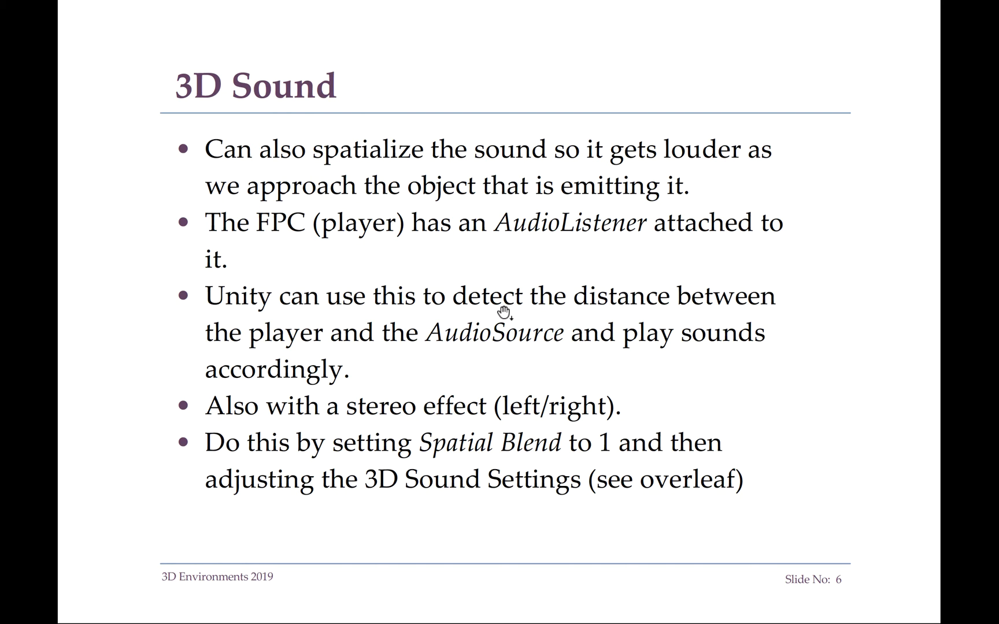